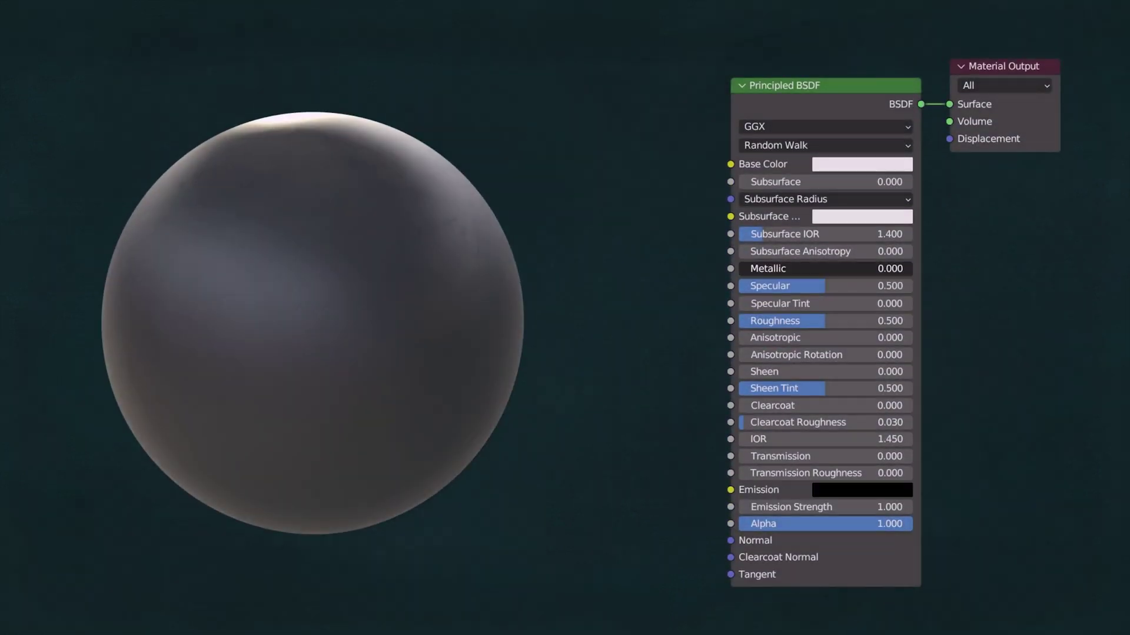
Set Metallic to 1.000 and Roughness to 0.000, and link a new Geometry node's Normal output to the Principled BSDF's Normal input
{"action": "left_click_drag", "start_coordinate": [739, 268], "coordinate": [917, 268]}
{"action": "left_click_drag", "start_coordinate": [825, 321], "coordinate": [759, 320]}
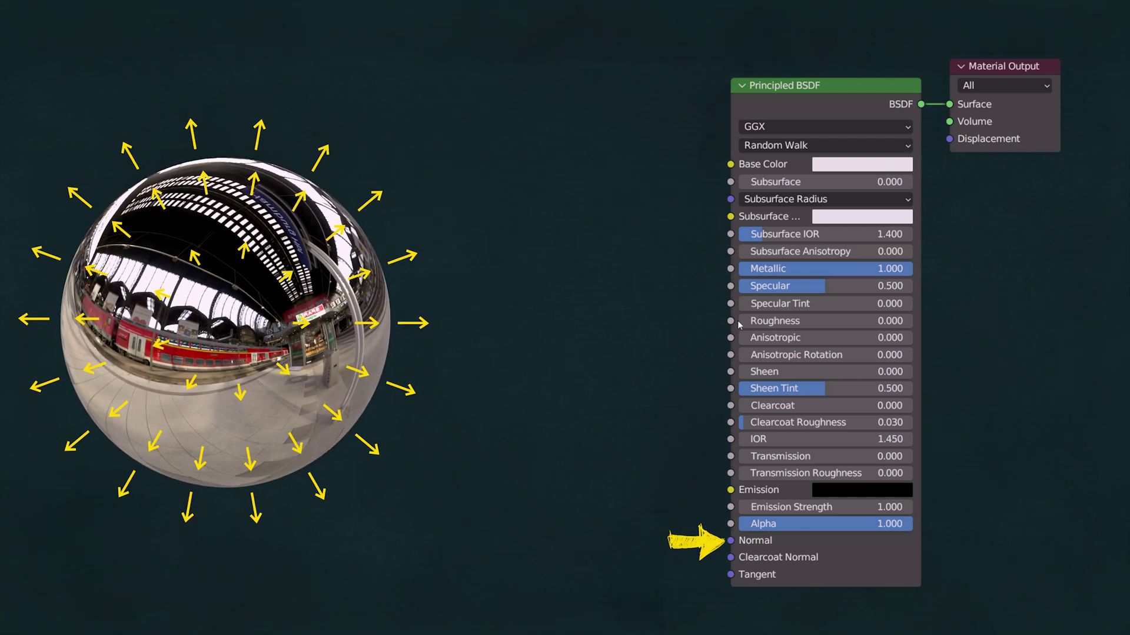
{"action": "key", "text": "Return"}
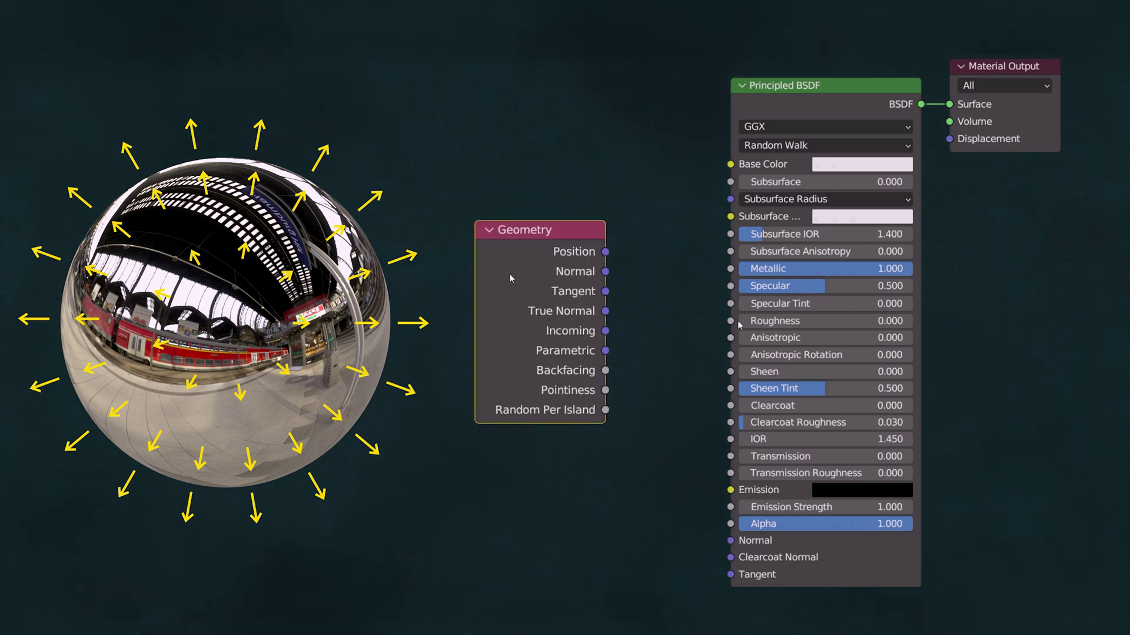
{"action": "left_click_drag", "start_coordinate": [698, 492], "coordinate": [733, 527]}
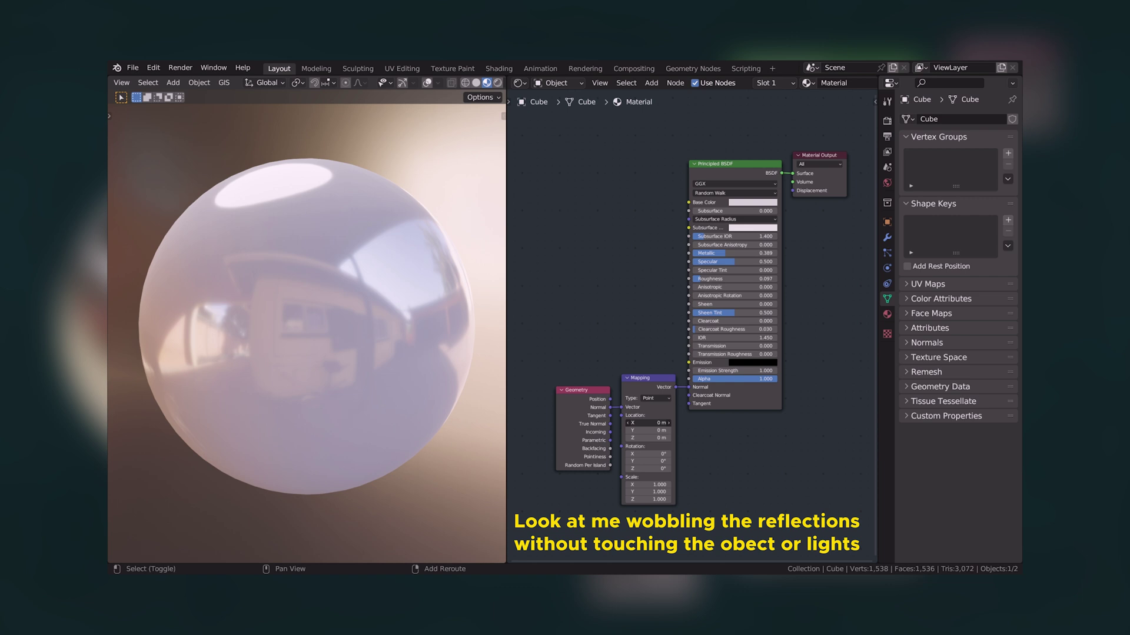
Vary the Mapping node's Location to shift the reflections, and connect the Geometry node's Incoming output to the Principled BSDF's Normal input
{"action": "left_click_drag", "start_coordinate": [648, 423], "coordinate": [662, 468], "text": "shift"}
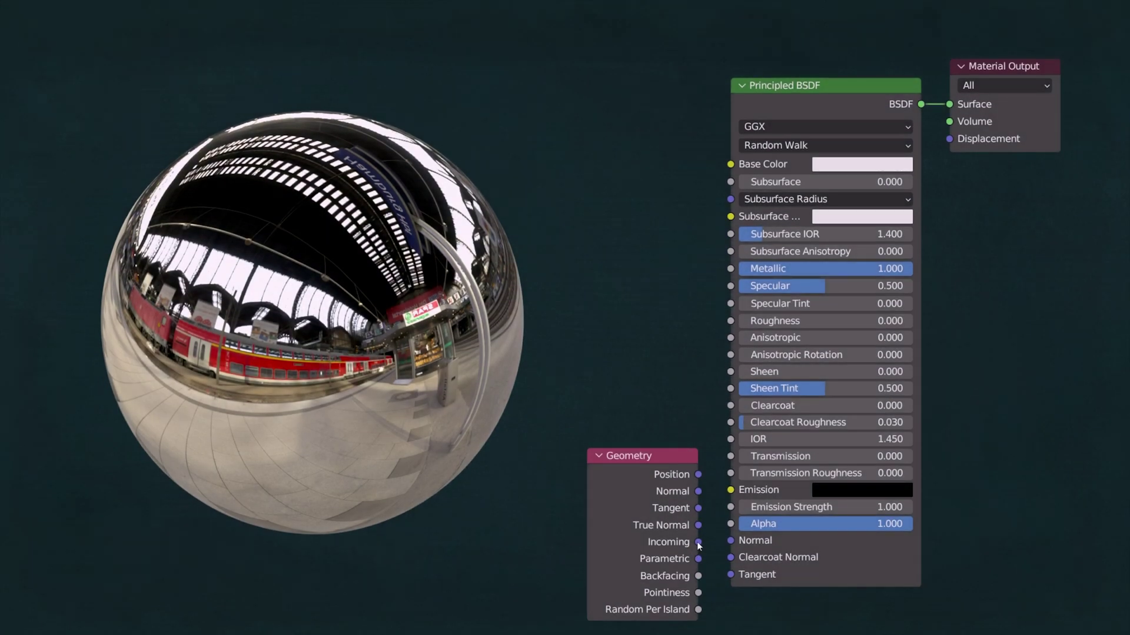
{"action": "left_click_drag", "start_coordinate": [698, 542], "coordinate": [734, 542]}
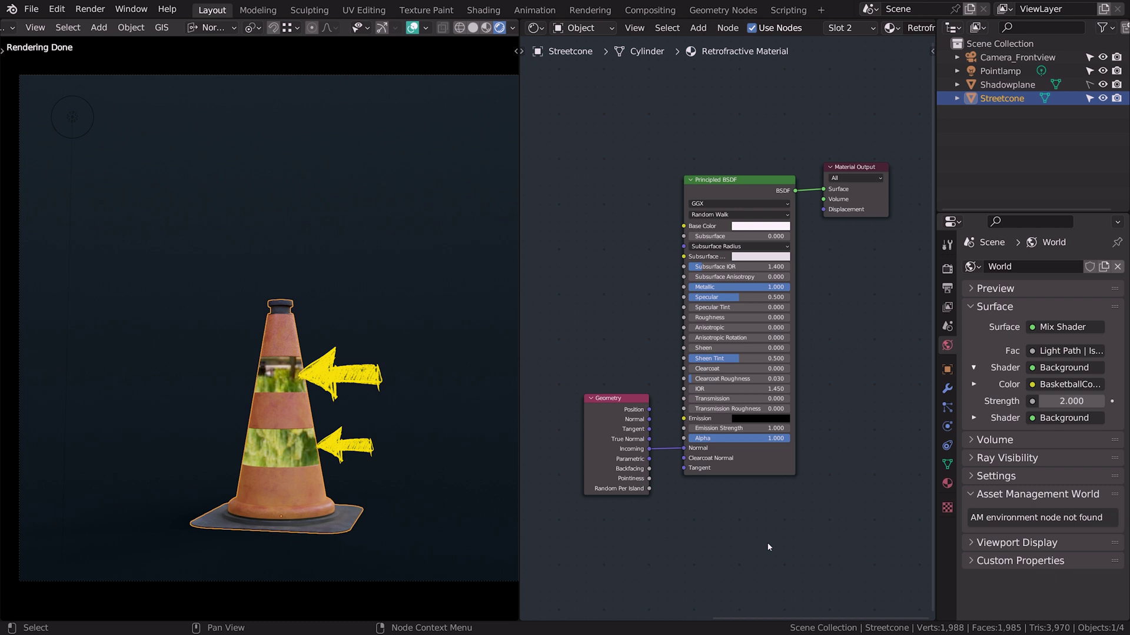
Set the World background Strength to 0.000 and move the point lamp in front of the street cone and back out beside it
{"action": "left_click_drag", "start_coordinate": [1071, 401], "coordinate": [977, 401]}
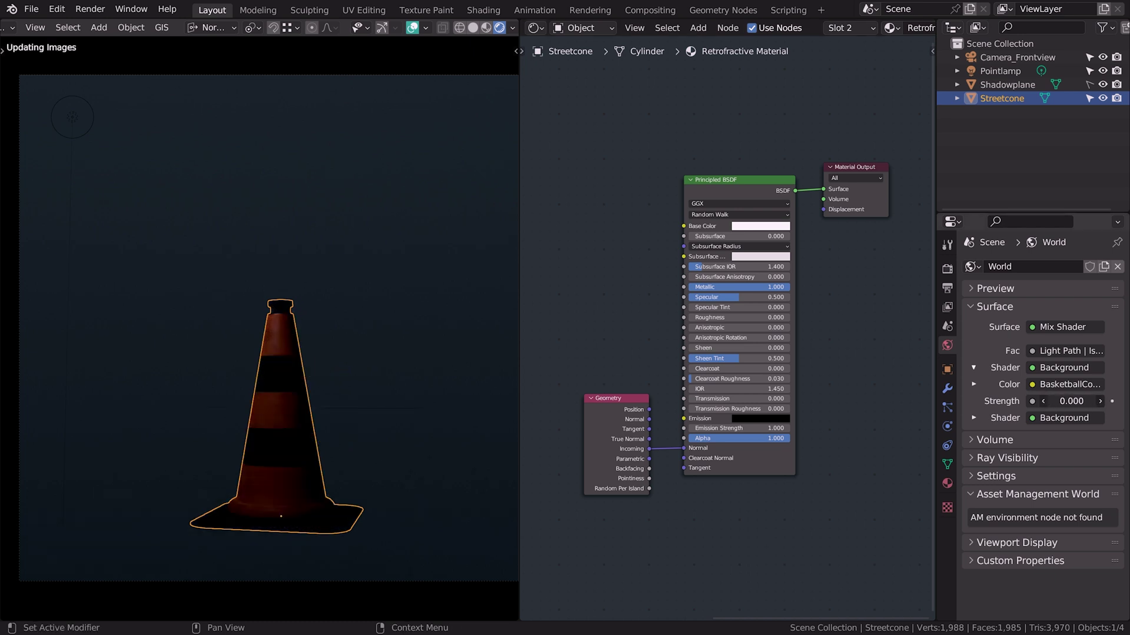
{"action": "left_click", "coordinate": [73, 116]}
{"action": "key", "text": "g"}
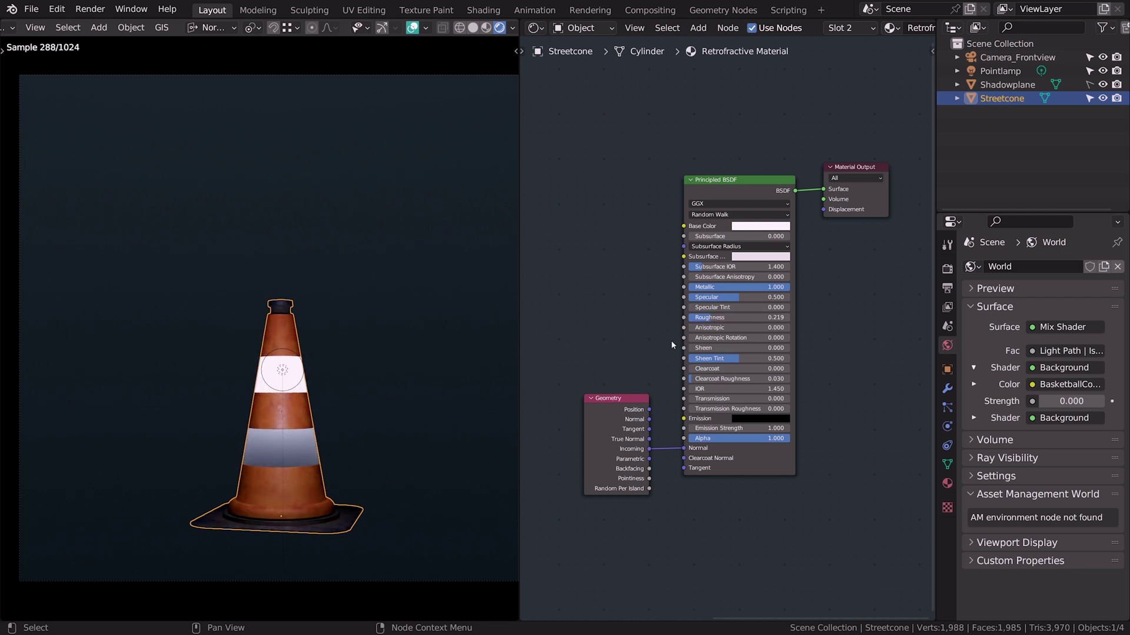
{"action": "left_click", "coordinate": [282, 369]}
{"action": "key", "text": "g"}
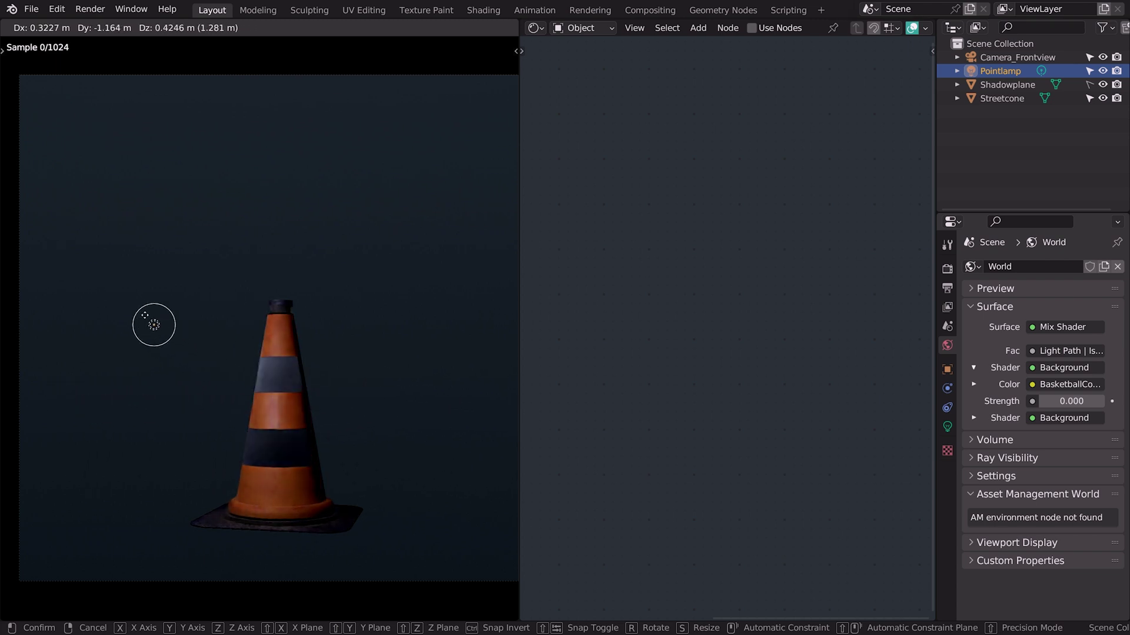
{"action": "left_click", "coordinate": [104, 284]}
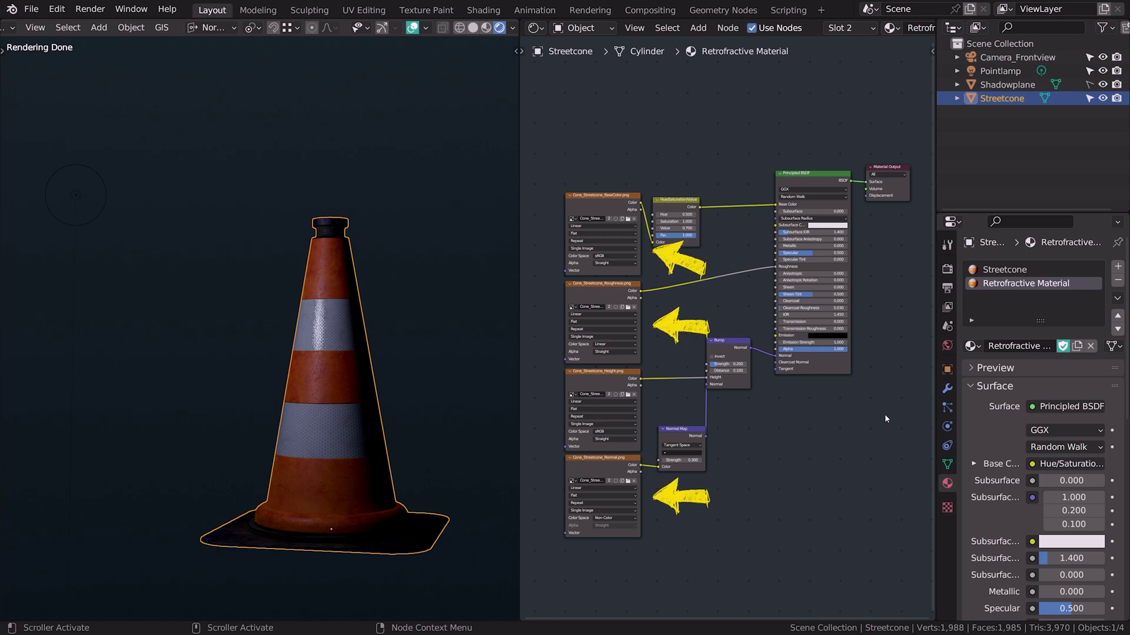
Add a Glossy BSDF node above the Principled BSDF in the cone's Retrofractive Material
{"action": "middle_click_drag", "start_coordinate": [881, 300], "coordinate": [776, 399]}
{"action": "scroll", "coordinate": [776, 398], "scroll_direction": "up", "scroll_amount": 6}
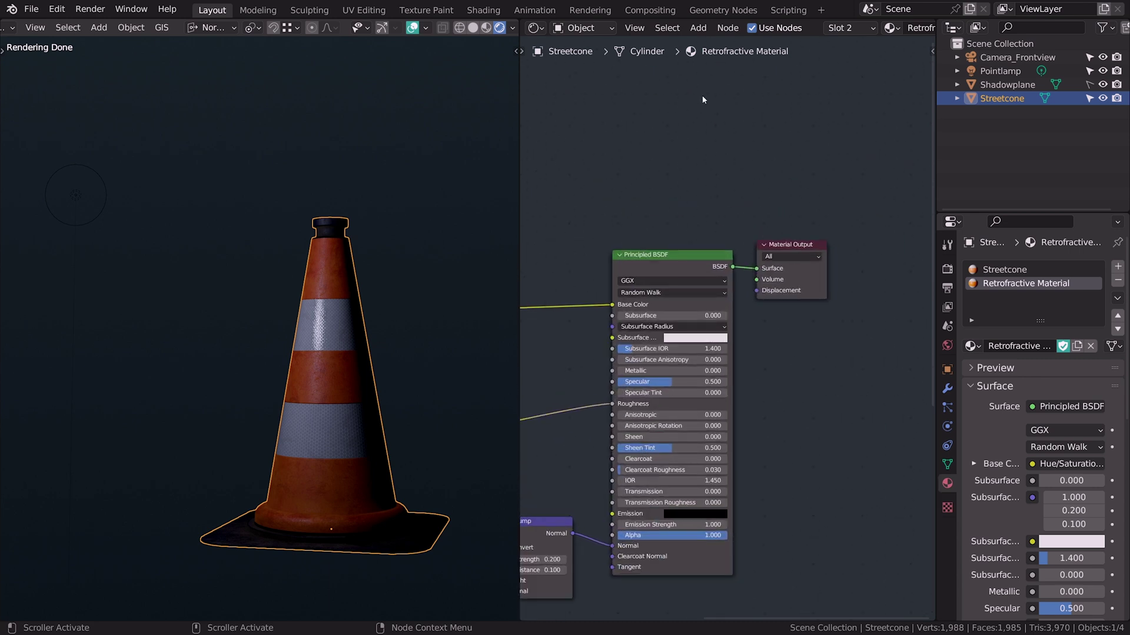
{"action": "key", "text": "shift+a"}
{"action": "left_click", "coordinate": [709, 131]}
{"action": "left_click", "coordinate": [737, 153]}
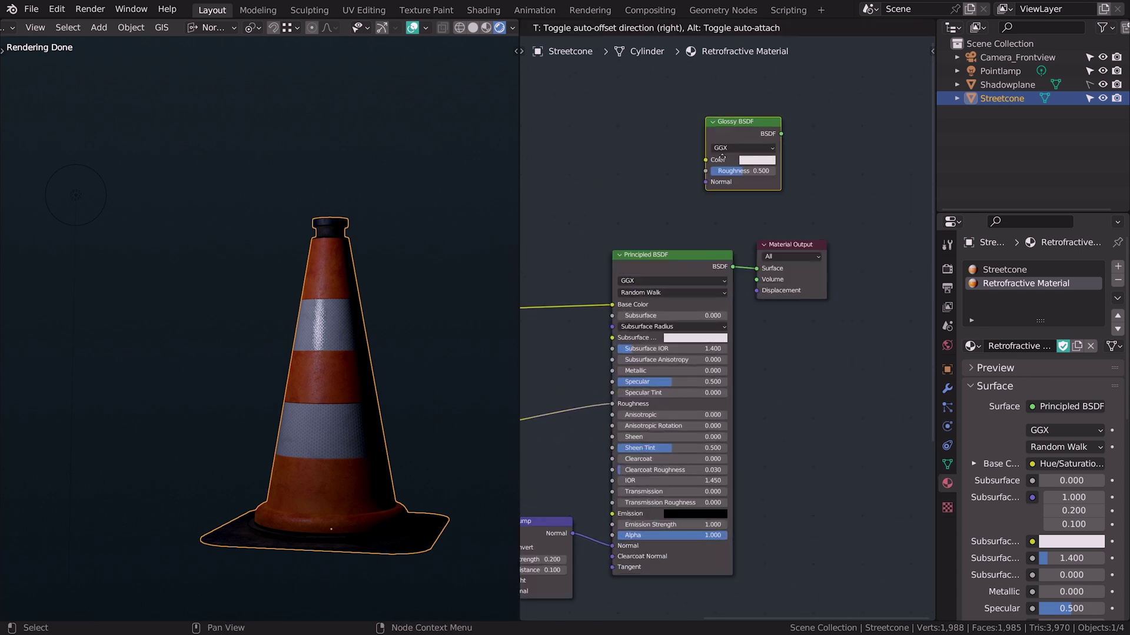
{"action": "left_click", "coordinate": [658, 195]}
Insert an Add Shader node before the Material Output to combine the Principled BSDF with the Glossy BSDF
{"action": "left_click_drag", "start_coordinate": [797, 249], "coordinate": [901, 247]}
{"action": "key", "text": "shift+a"}
{"action": "left_click", "coordinate": [769, 189]}
{"action": "key", "text": "Return"}
{"action": "left_click", "coordinate": [780, 266]}
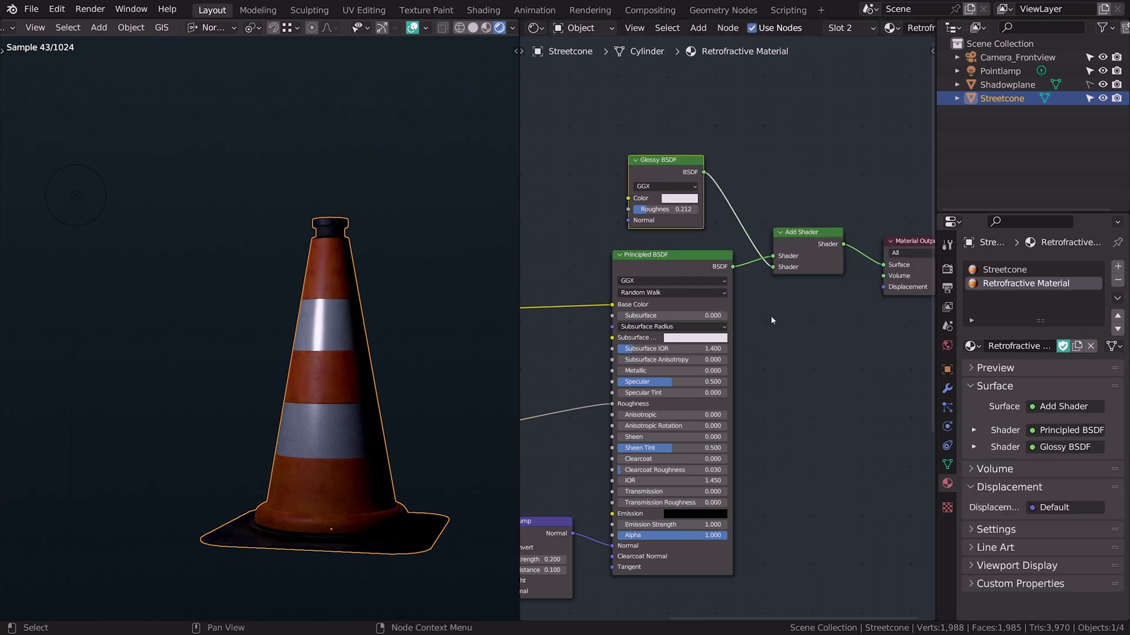
Add a Geometry node with its Incoming output feeding the Glossy BSDF's Normal input
{"action": "left_click_drag", "start_coordinate": [628, 220], "coordinate": [589, 226]}
{"action": "type", "text": "inc"}
{"action": "key", "text": "Return"}
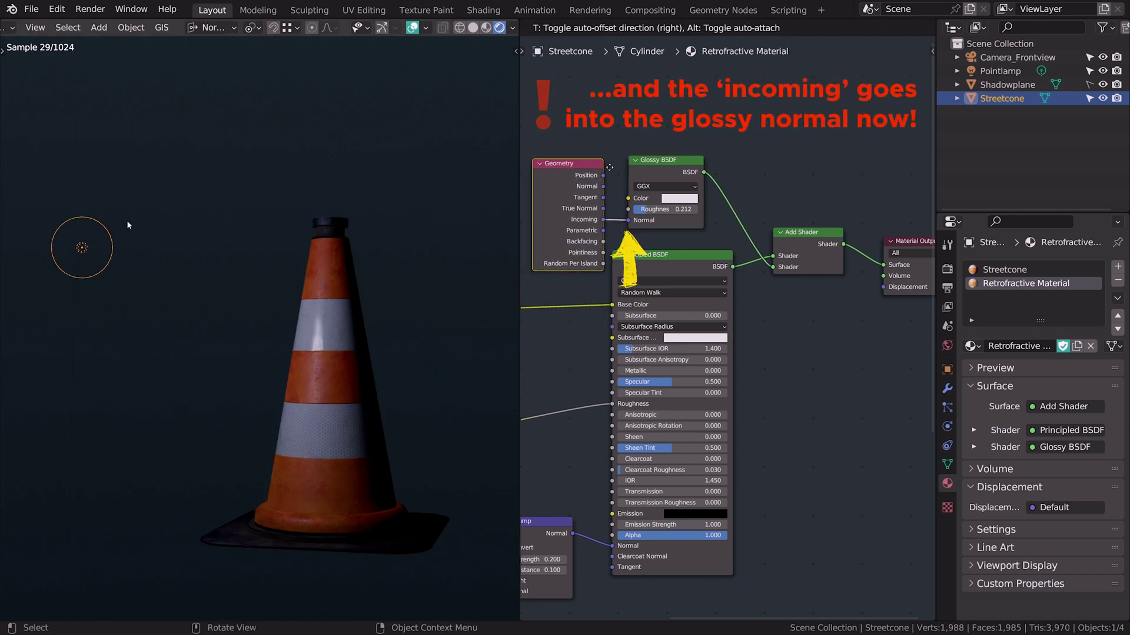
Move the point lamp in front of the cone and brighten the Glossy BSDF's color
{"action": "key", "text": "g"}
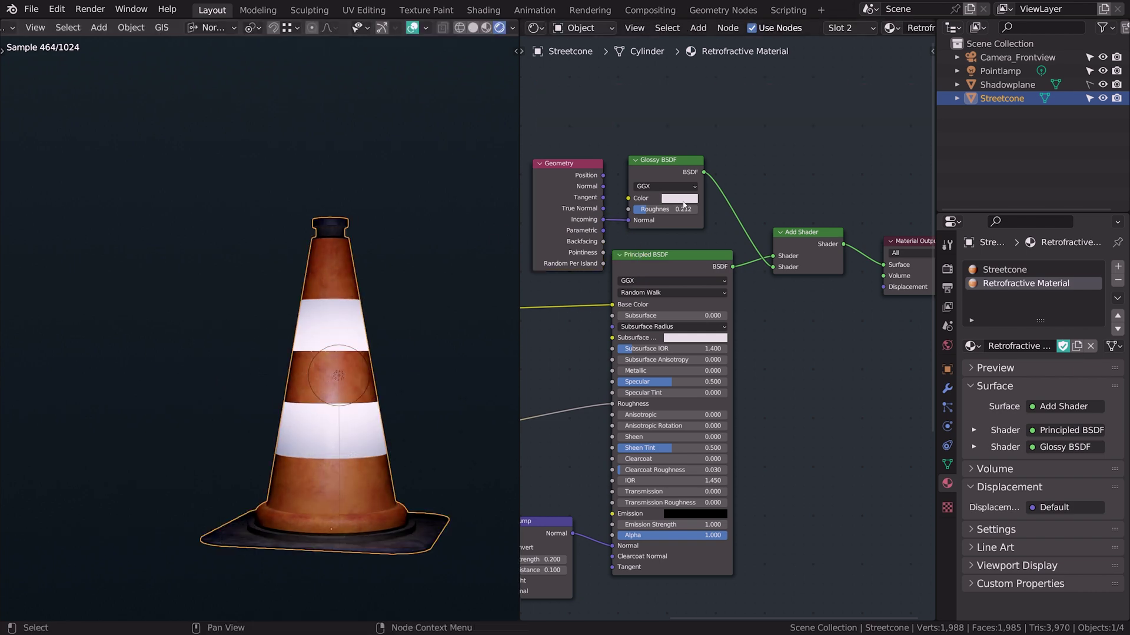
{"action": "left_click", "coordinate": [682, 199]}
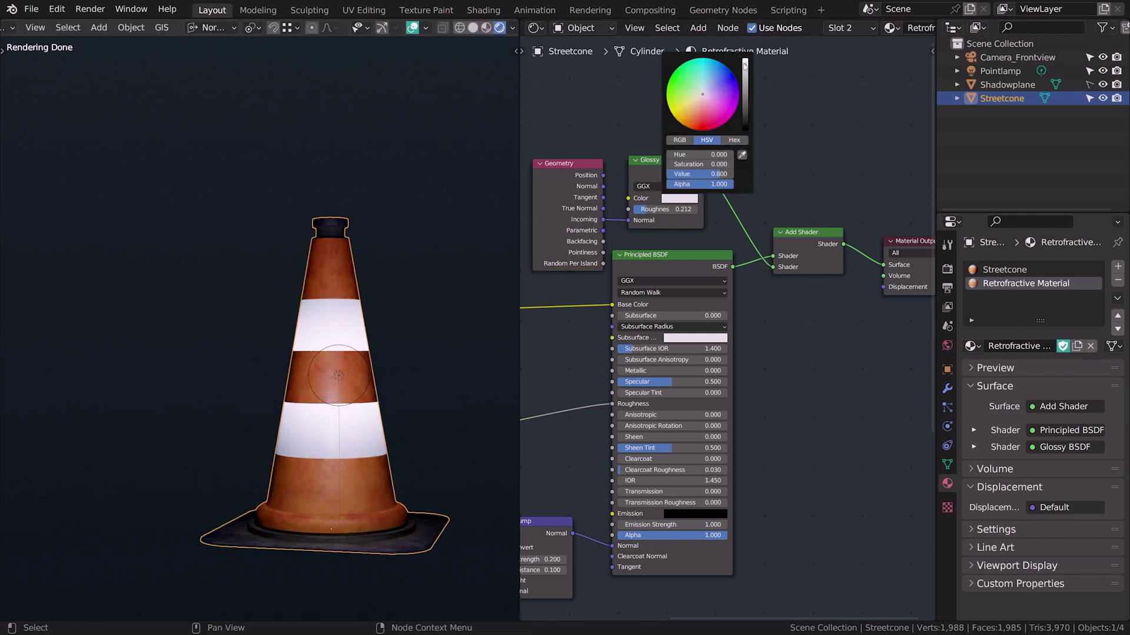
{"action": "mouse_move", "coordinate": [744, 65]}
{"action": "left_mouse_down"}
{"action": "mouse_move", "coordinate": [744, 127]}
{"action": "mouse_move", "coordinate": [744, 60]}
{"action": "left_mouse_up"}
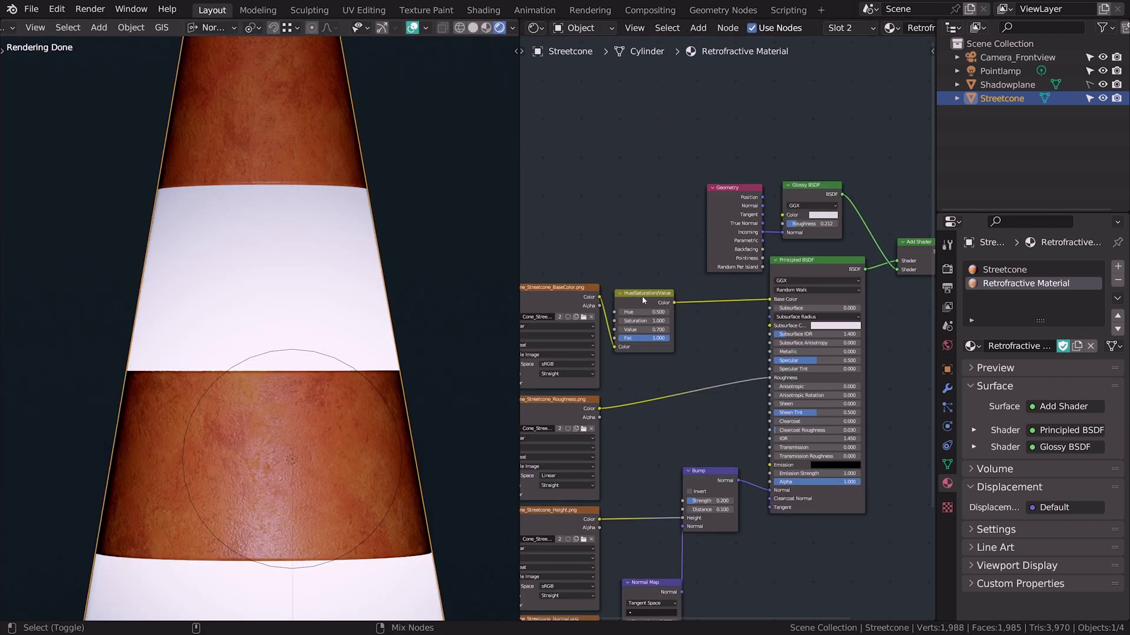
Preview the Hue/Saturation node on the cone and feed its Color output into the Glossy BSDF's Roughness
{"action": "left_click", "coordinate": [642, 296], "text": "ctrl+shift"}
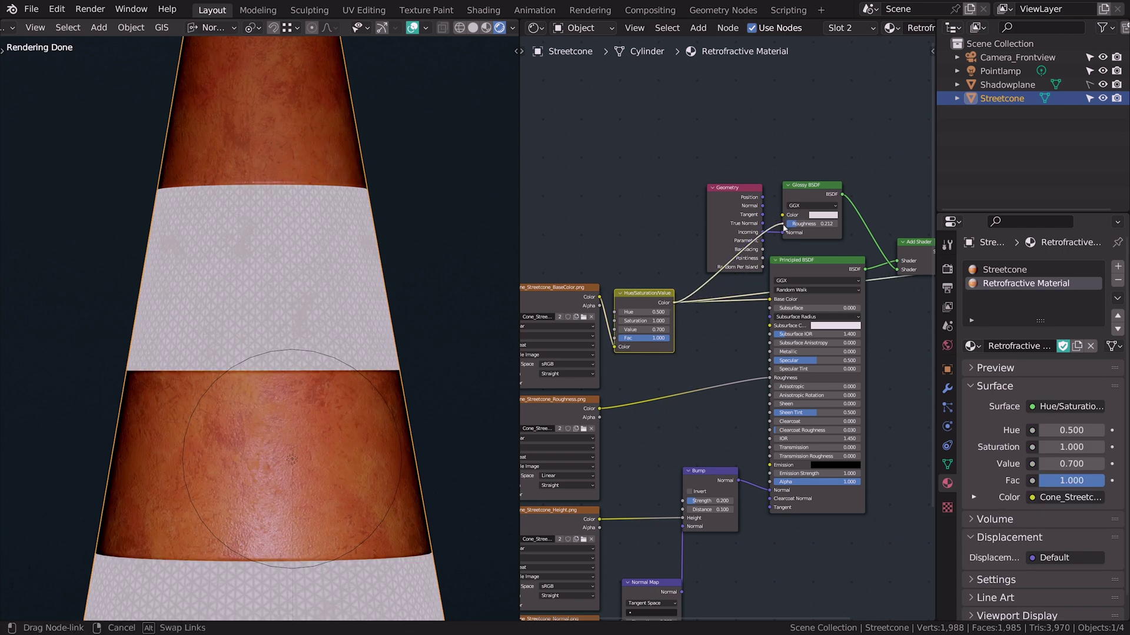
{"action": "left_click", "coordinate": [922, 242], "text": "ctrl+shift"}
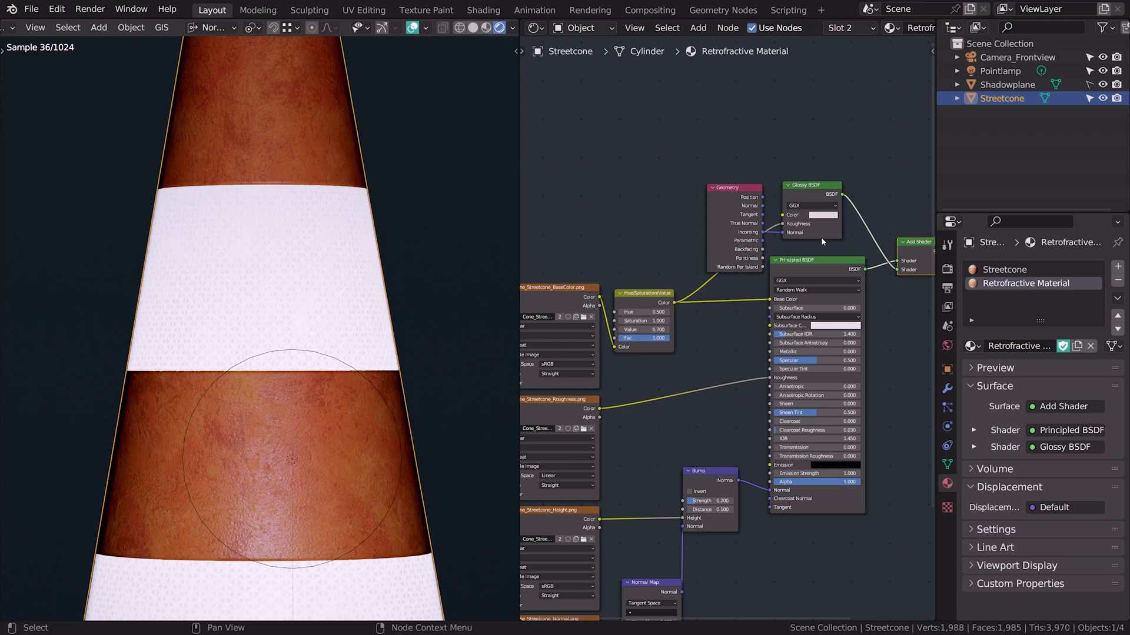
Insert a Color Ramp between the Hue/Saturation node and the Glossy BSDF's Roughness, and move the point lamp to test the reflection
{"action": "key", "text": "shift+a"}
{"action": "left_click", "coordinate": [725, 130]}
{"action": "type", "text": "colo"}
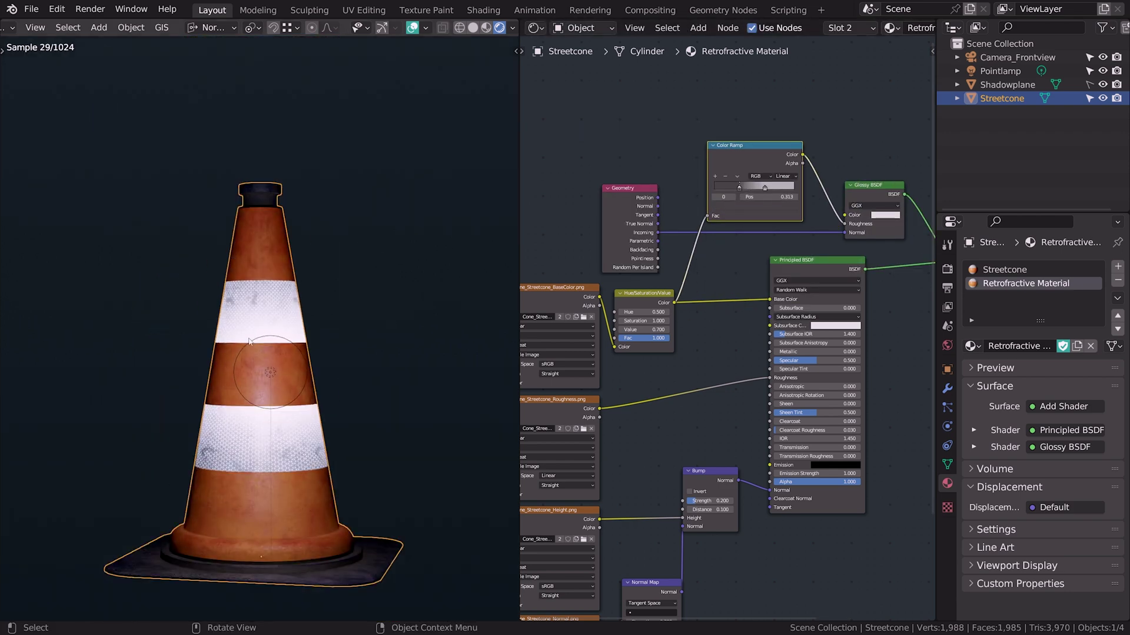
{"action": "key", "text": "g"}
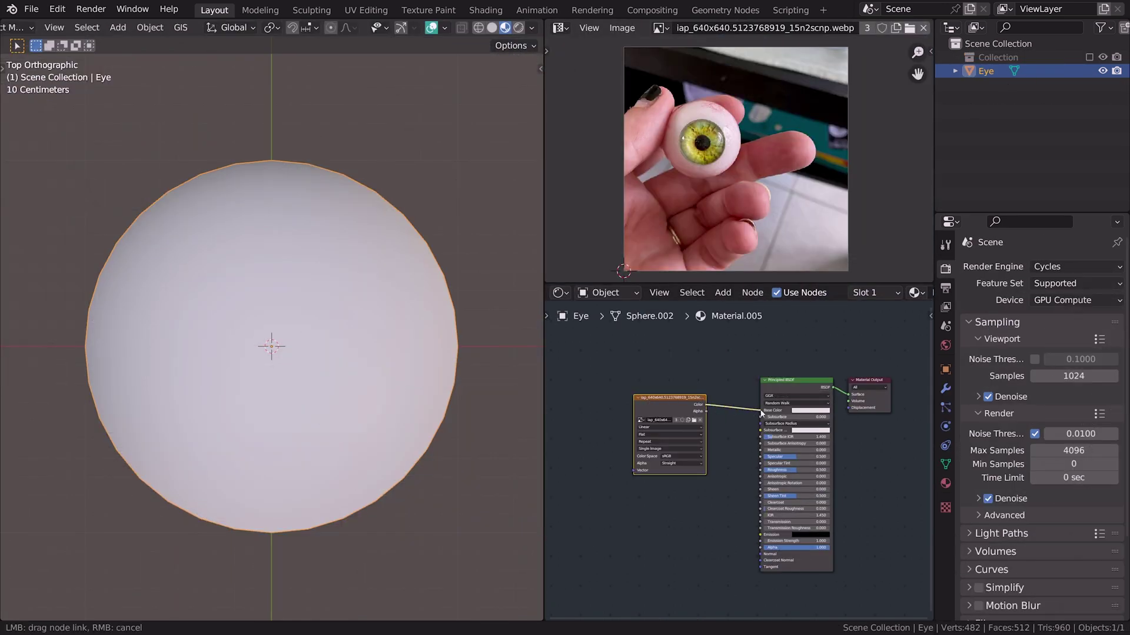
Connect the eye photo's Color to the Principled BSDF's Base Color and unwrap the Eye sphere with Project from View
{"action": "left_click_drag", "start_coordinate": [760, 412], "coordinate": [761, 411]}
{"action": "key", "text": "Tab"}
{"action": "key", "text": "u"}
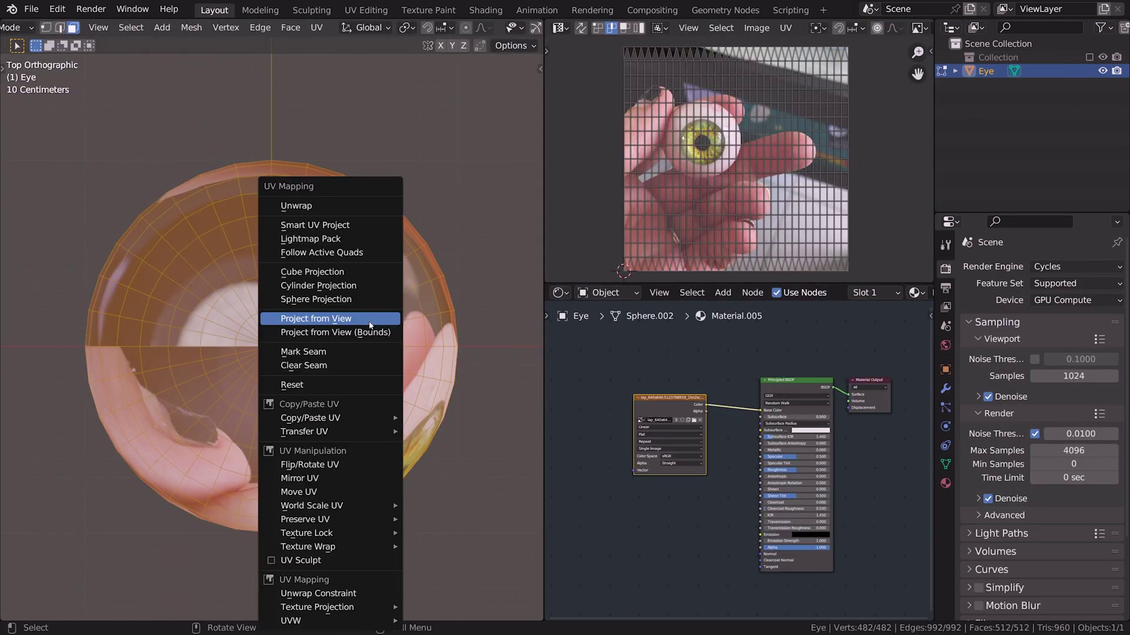
{"action": "left_click", "coordinate": [369, 321]}
Fit the projected UVs over the eyeball in the photo so they are centred on the pupil and iris
{"action": "left_click", "coordinate": [852, 152]}
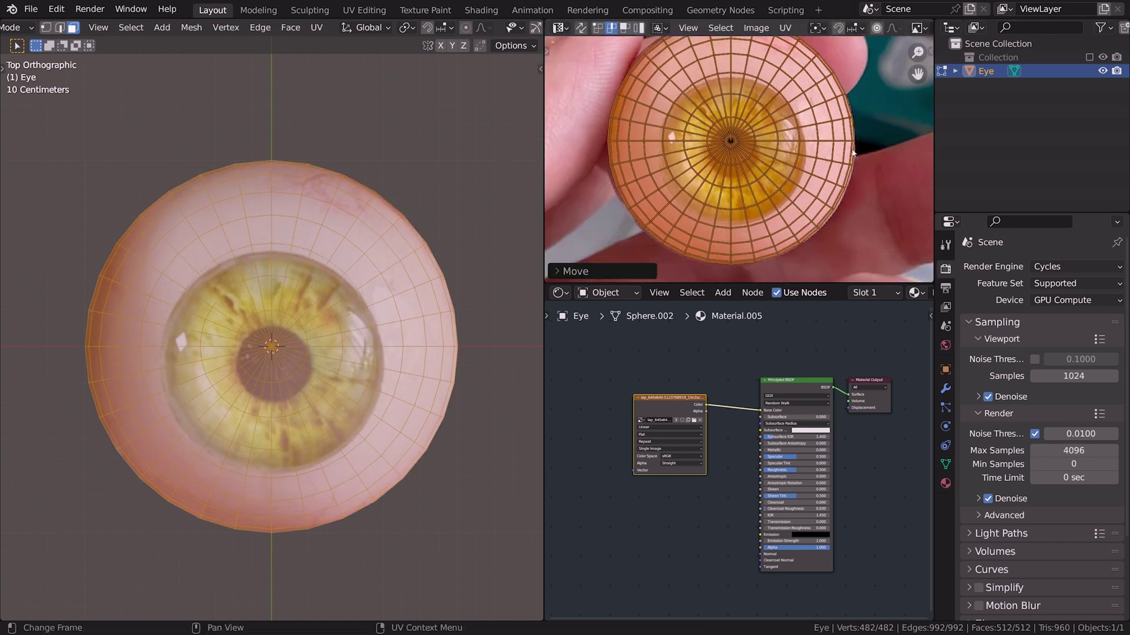
{"action": "key", "text": "g"}
{"action": "left_click", "coordinate": [793, 153]}
{"action": "key", "text": "g"}
{"action": "key", "text": "g"}
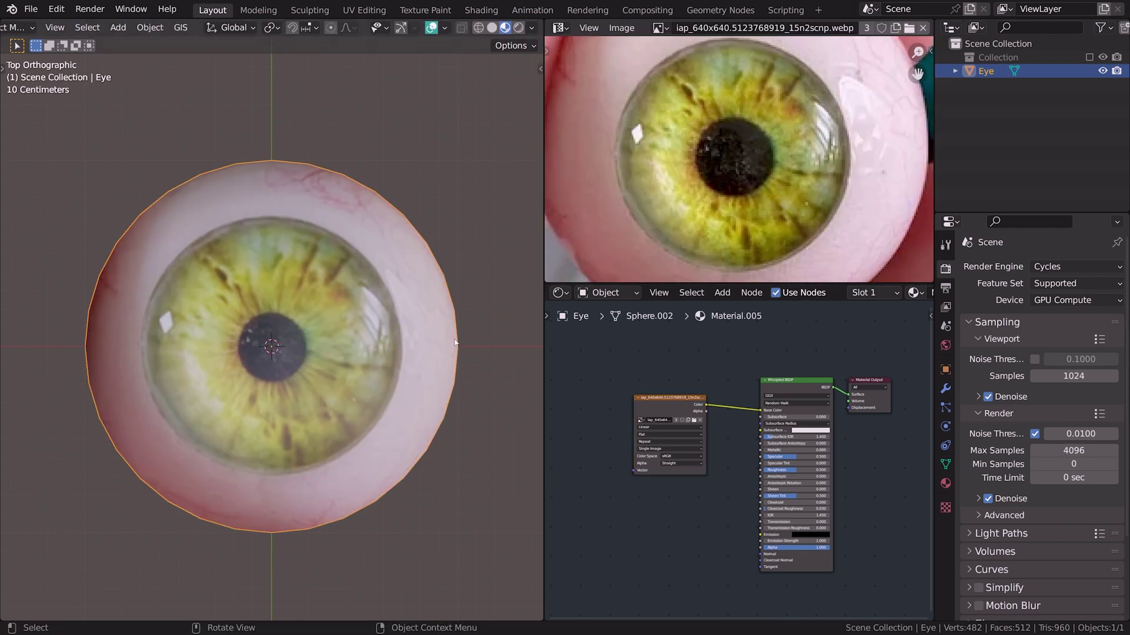
Select a pupil face on the Eye mesh and grow the selection three times to cover the iris area
{"action": "scroll", "coordinate": [272, 347], "scroll_direction": "down", "scroll_amount": 4}
{"action": "middle_click_drag", "start_coordinate": [299, 390], "coordinate": [299, 301]}
{"action": "scroll", "coordinate": [300, 302], "scroll_direction": "up", "scroll_amount": 3}
{"action": "key", "text": "Tab"}
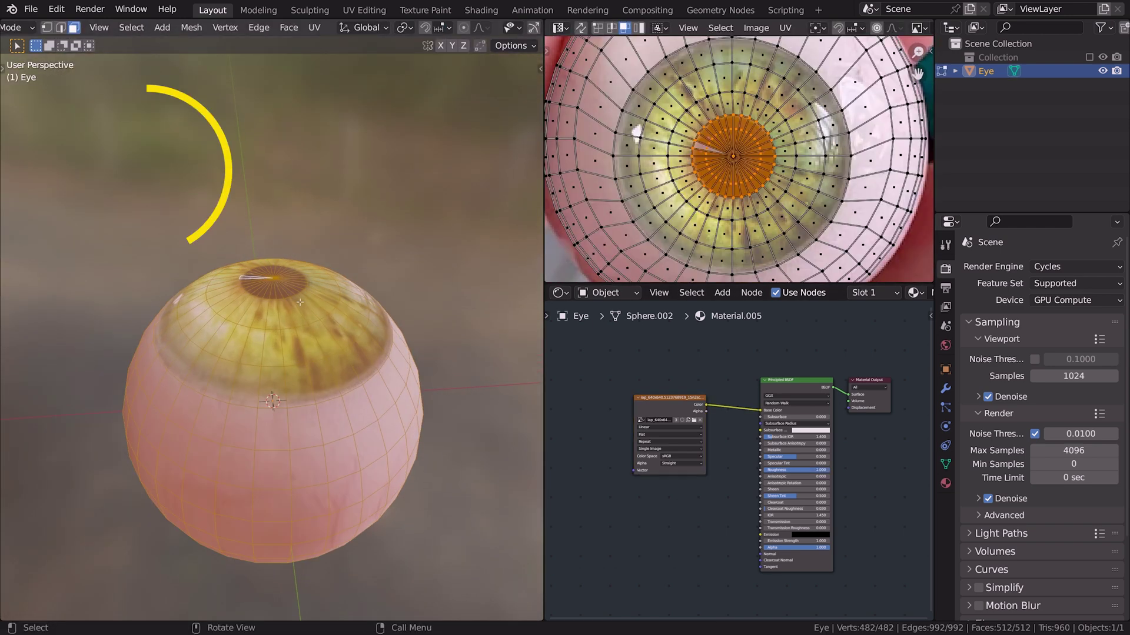
{"action": "left_click", "coordinate": [290, 281]}
{"action": "key", "text": "ctrl+KP_Add"}
{"action": "key", "text": "ctrl+KP_Add"}
{"action": "key", "text": "ctrl+KP_Add"}
Flatten the selected iris faces by scaling them to 0 along Z and move them vertically to the iris rim
{"action": "middle_click_drag", "start_coordinate": [353, 306], "coordinate": [408, 255]}
{"action": "key", "text": "s"}
{"action": "key", "text": "z"}
{"action": "key", "text": "0"}
{"action": "key", "text": "Return"}
{"action": "key", "text": "g"}
{"action": "key", "text": "z"}
{"action": "left_click", "coordinate": [377, 300]}
{"action": "middle_click_drag", "start_coordinate": [376, 235], "coordinate": [343, 310]}
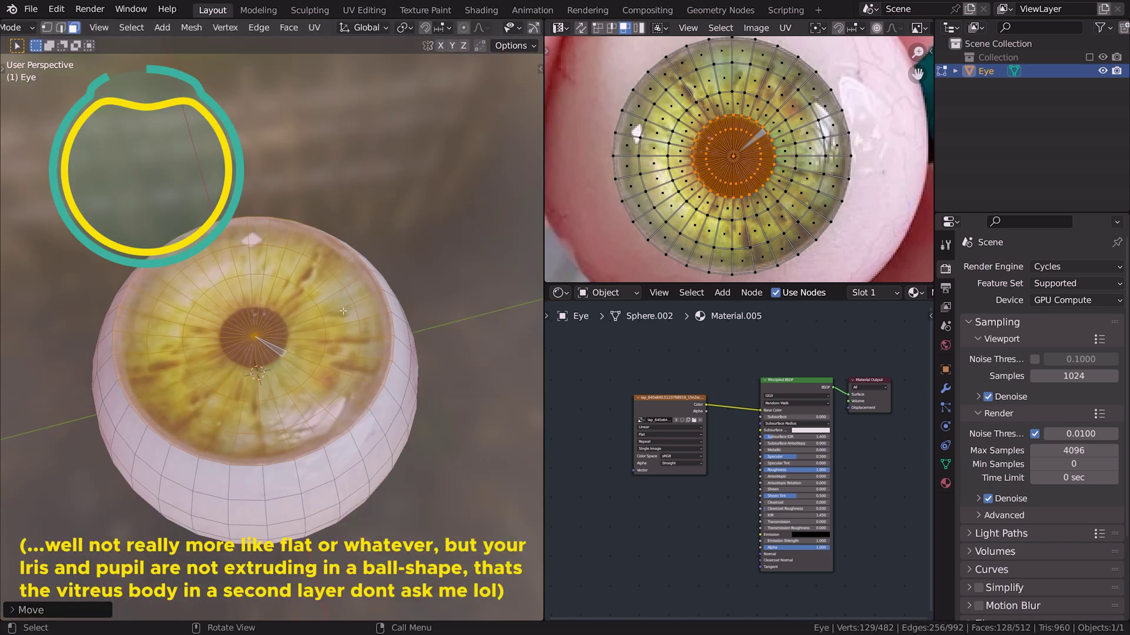
Shrink the selection to the pupil faces and extrude them
{"action": "key", "text": "ctrl+KP_Subtract"}
{"action": "key", "text": "ctrl+KP_Subtract"}
{"action": "key", "text": "ctrl+KP_Subtract"}
{"action": "key", "text": "e"}
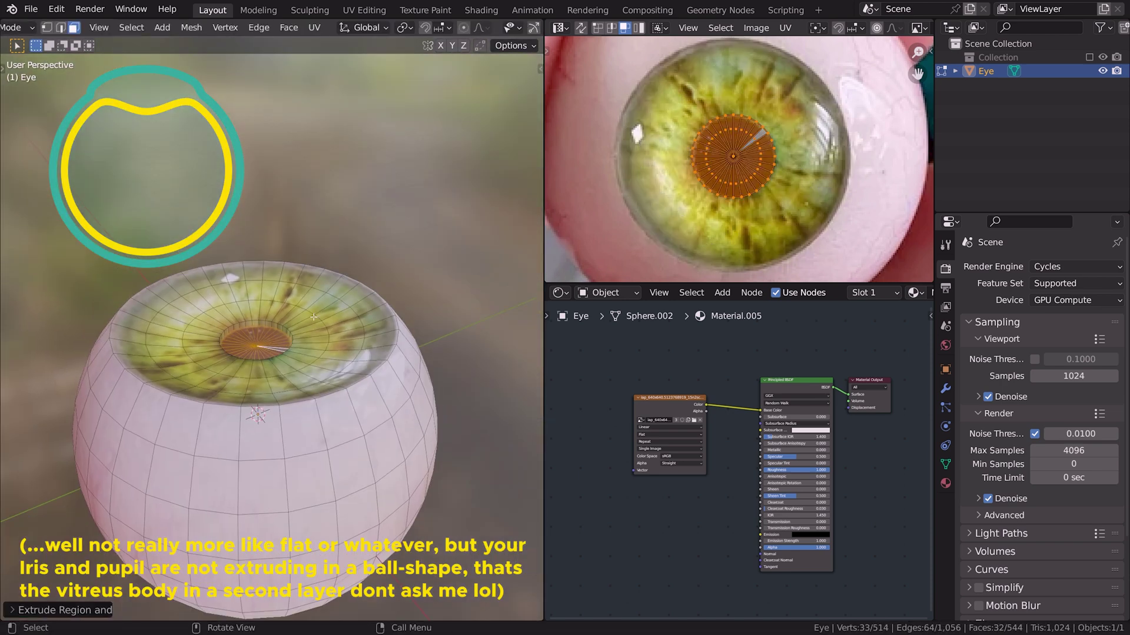
Grow the selection around the extruded pupil and assign a black material named Pupil to it
{"action": "key", "text": "Tab"}
{"action": "key", "text": "Tab"}
{"action": "key", "text": "ctrl+KP_Add"}
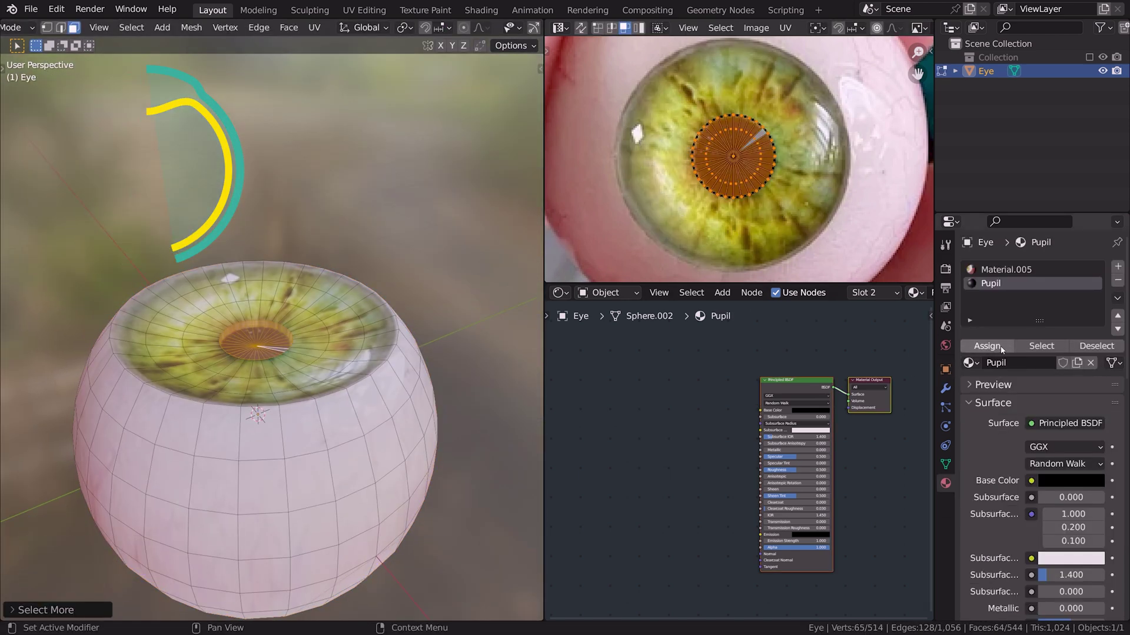
Add a third material slot, assign it to the iris faces and set it to Material.005
{"action": "left_click", "coordinate": [1117, 266]}
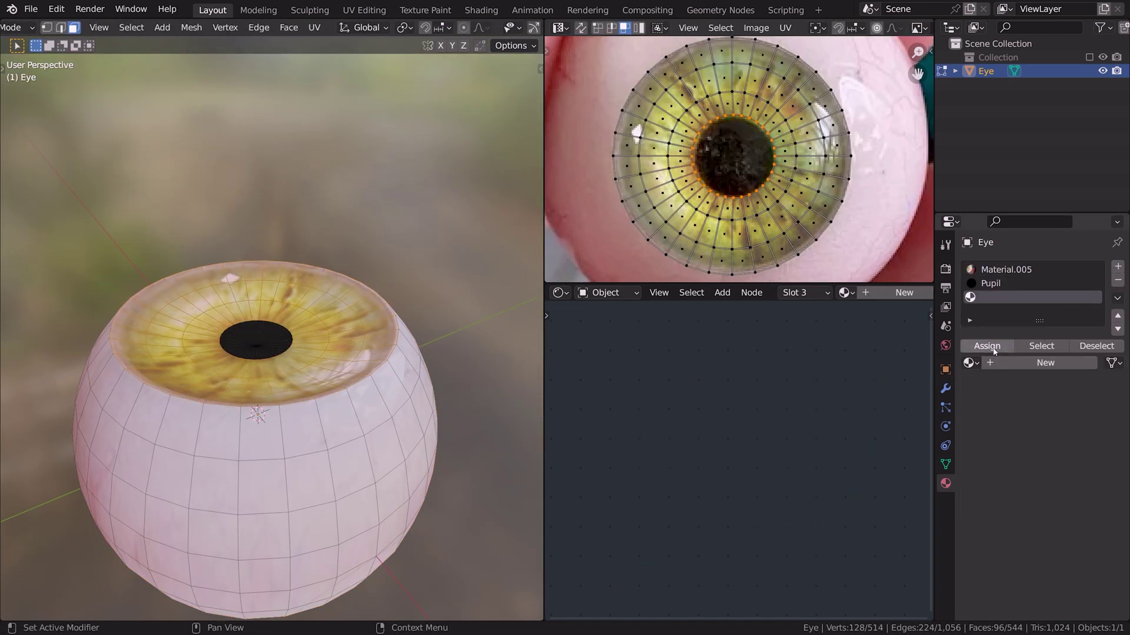
{"action": "left_click", "coordinate": [986, 346]}
{"action": "left_click", "coordinate": [969, 363]}
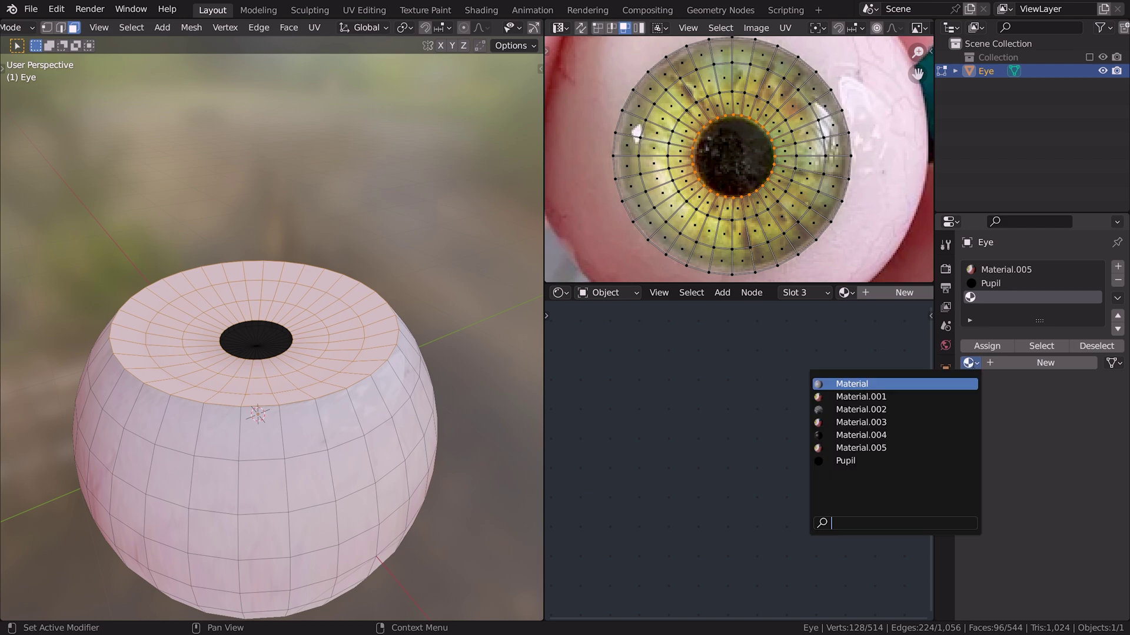
{"action": "left_click", "coordinate": [915, 448]}
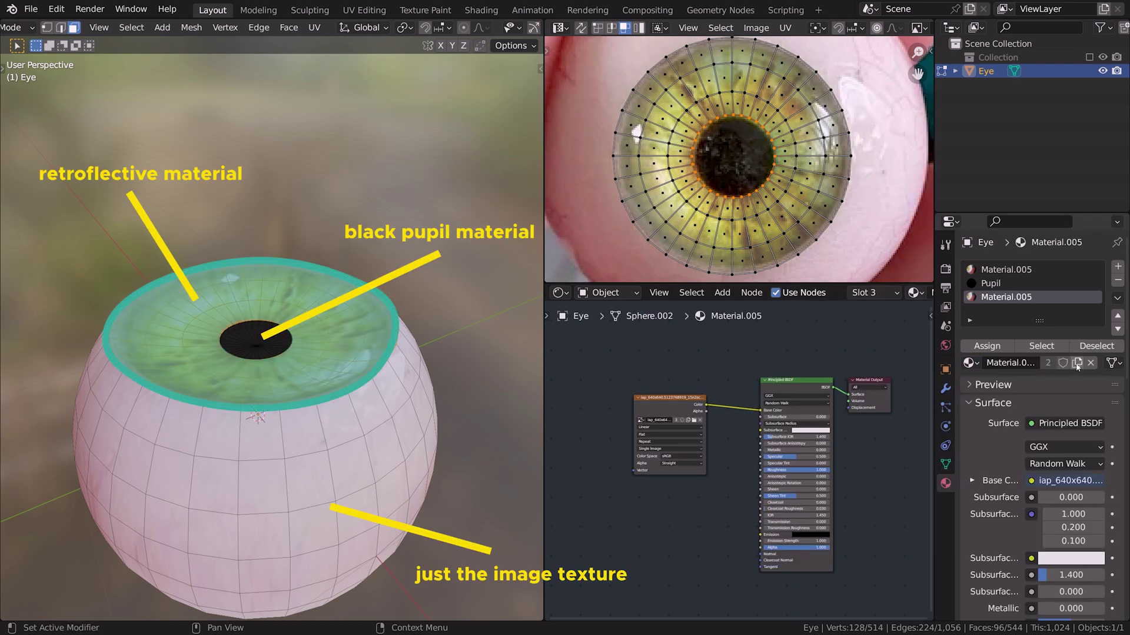
Add a second sphere, scale it to enclose the eye, and scale its selected top cap to shape the outer glass layer
{"action": "scroll", "coordinate": [424, 346], "scroll_direction": "down", "scroll_amount": 3}
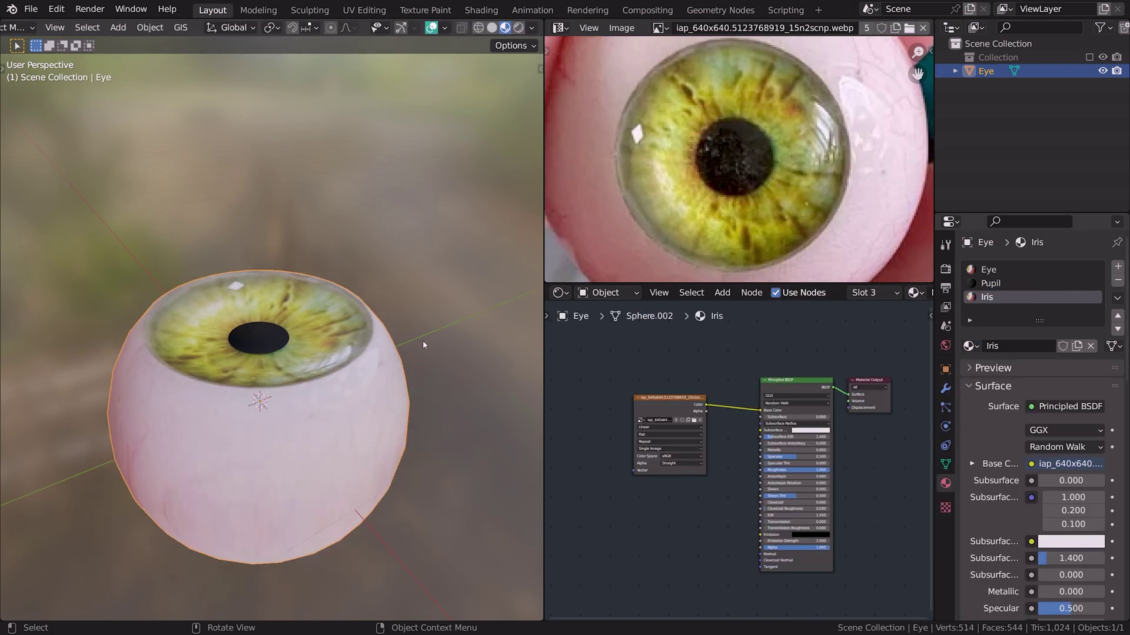
{"action": "middle_click_drag", "start_coordinate": [423, 345], "coordinate": [283, 315]}
{"action": "scroll", "coordinate": [283, 315], "scroll_direction": "up", "scroll_amount": 2}
{"action": "key", "text": "shift+a"}
{"action": "mouse_move", "coordinate": [277, 310]}
{"action": "left_click", "coordinate": [366, 352]}
{"action": "key", "text": "s"}
{"action": "left_click", "coordinate": [414, 284]}
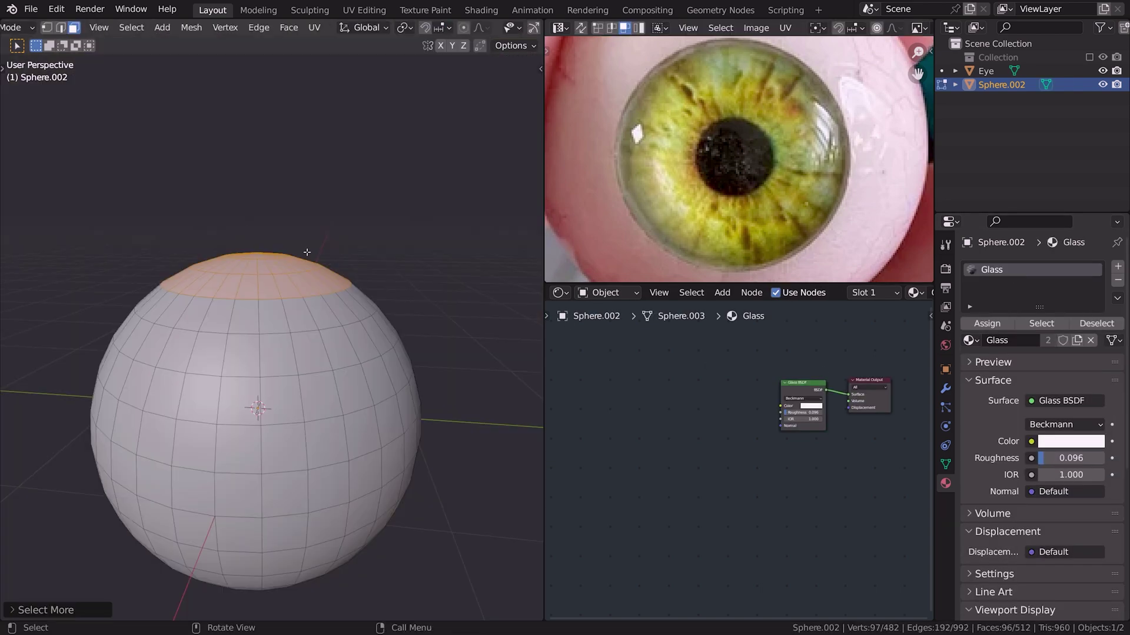
{"action": "key", "text": "s"}
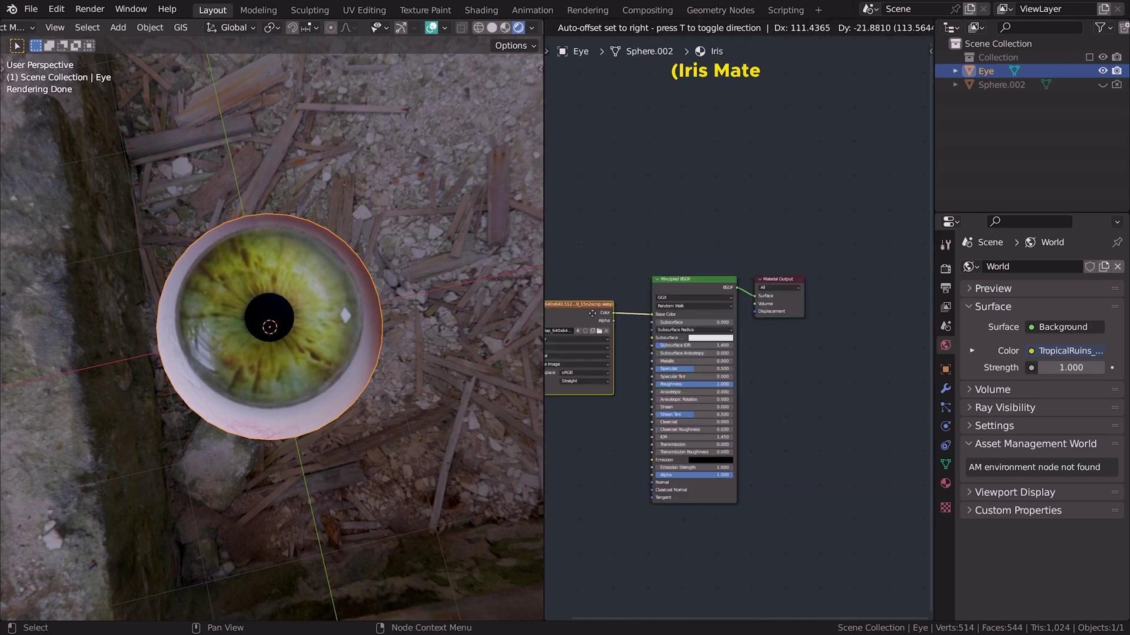
Insert an Add Shader node between the Principled BSDF and Material Output of the Iris material
{"action": "key", "text": "shift+a"}
{"action": "type", "text": "add"}
{"action": "key", "text": "Return"}
{"action": "left_click", "coordinate": [825, 276]}
Add a Glossy BSDF connected to the Add Shader's second input and feed a Geometry node's Incoming output into its Normal
{"action": "key", "text": "shift+a"}
{"action": "type", "text": "glo"}
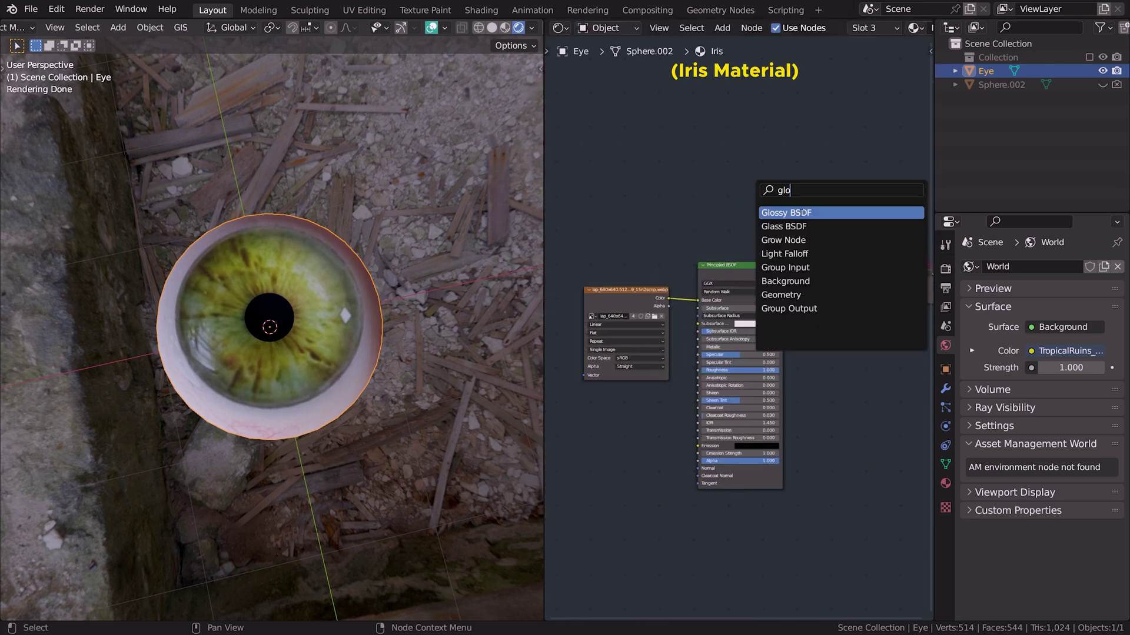
{"action": "key", "text": "Return"}
{"action": "left_click", "coordinate": [732, 215]}
{"action": "left_click_drag", "start_coordinate": [769, 211], "coordinate": [812, 281]}
{"action": "left_click_drag", "start_coordinate": [717, 245], "coordinate": [524, 241]}
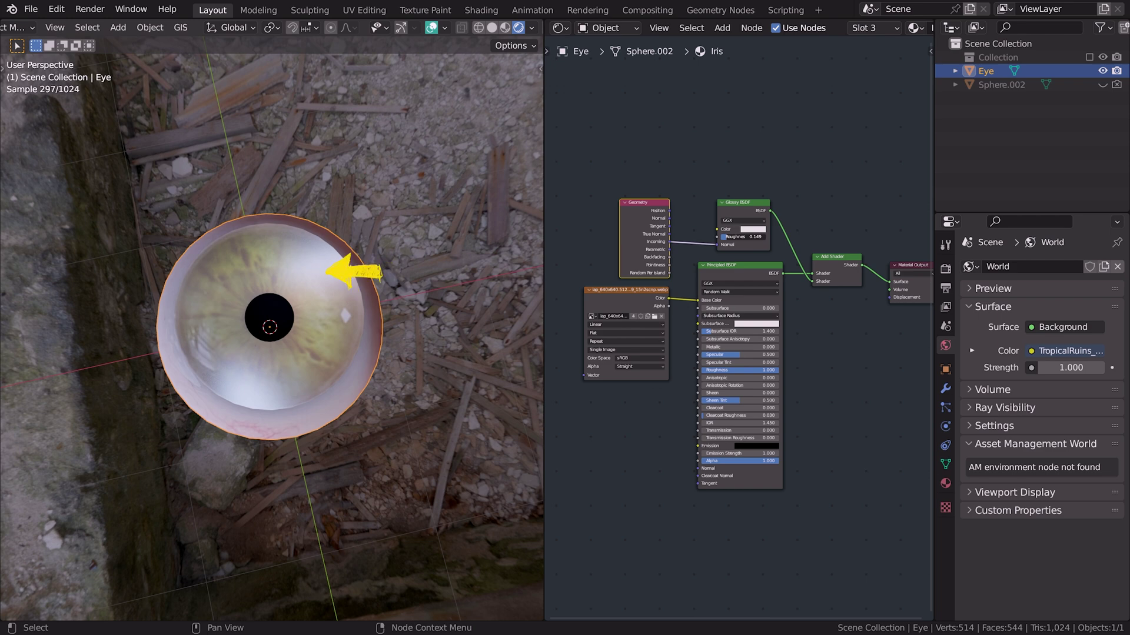
Link the eye image texture's Color to the Glossy BSDF's Color and insert an RGB Curves node into that link
{"action": "left_click_drag", "start_coordinate": [663, 296], "coordinate": [715, 223]}
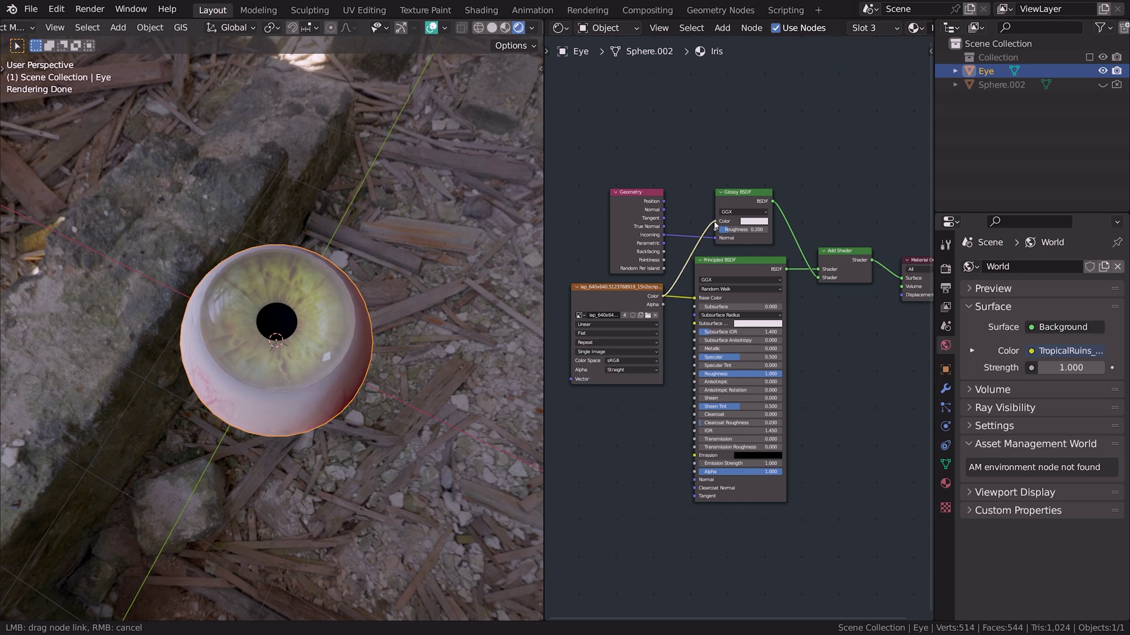
{"action": "middle_click_drag", "start_coordinate": [383, 345], "coordinate": [403, 325]}
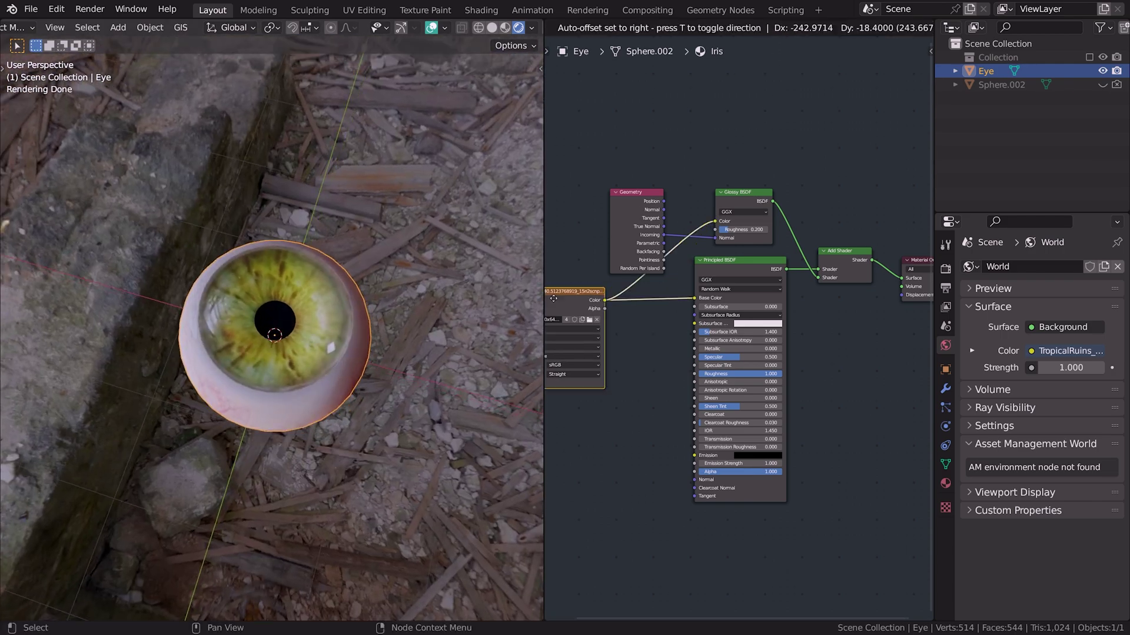
{"action": "left_click", "coordinate": [715, 276]}
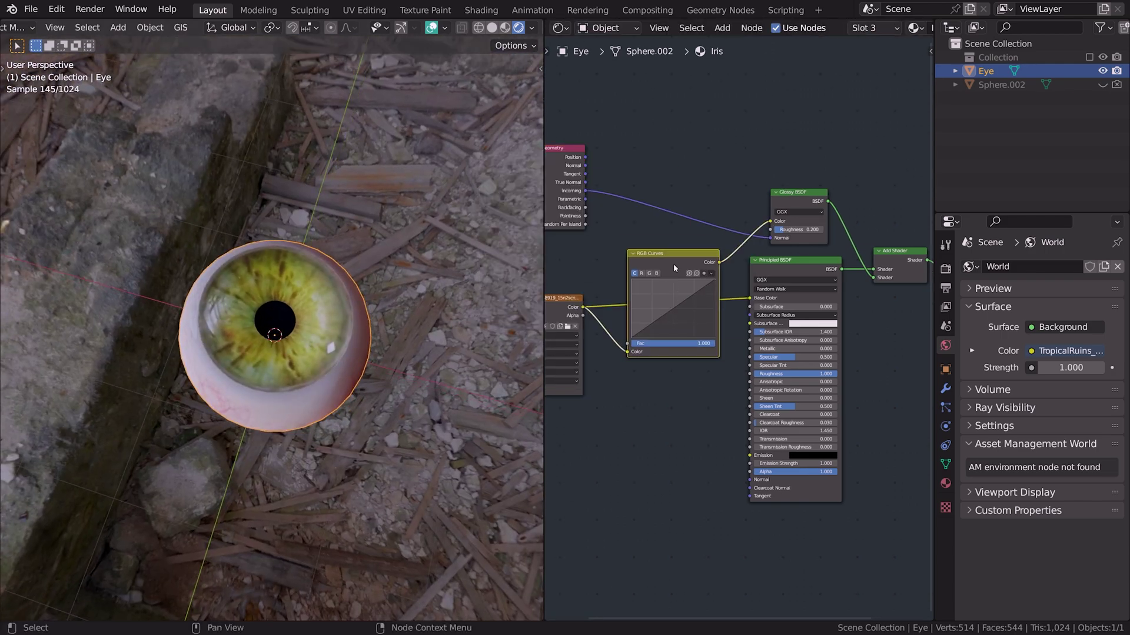